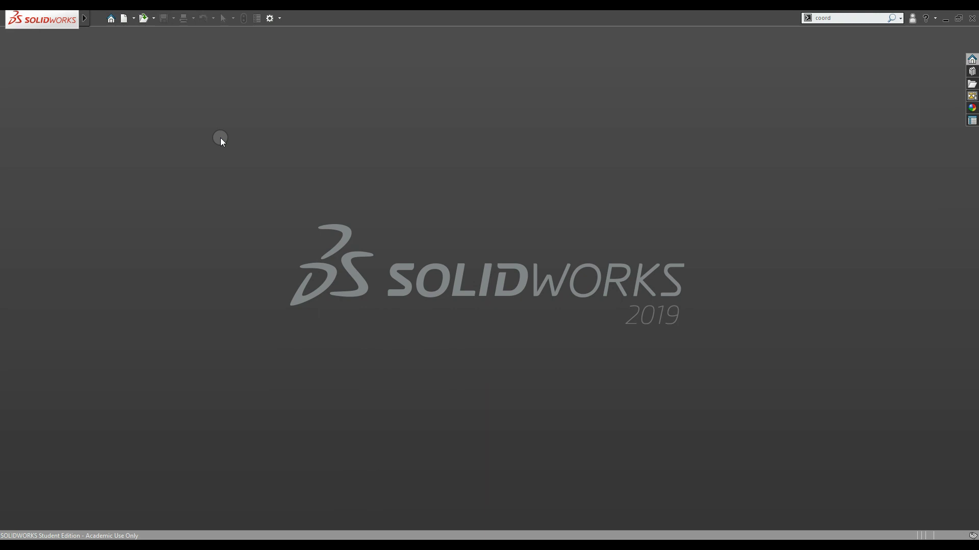
- Create a new blank Part document, Part9, from the New SOLIDWORKS Document dialog
click(132, 17)
click(134, 29)
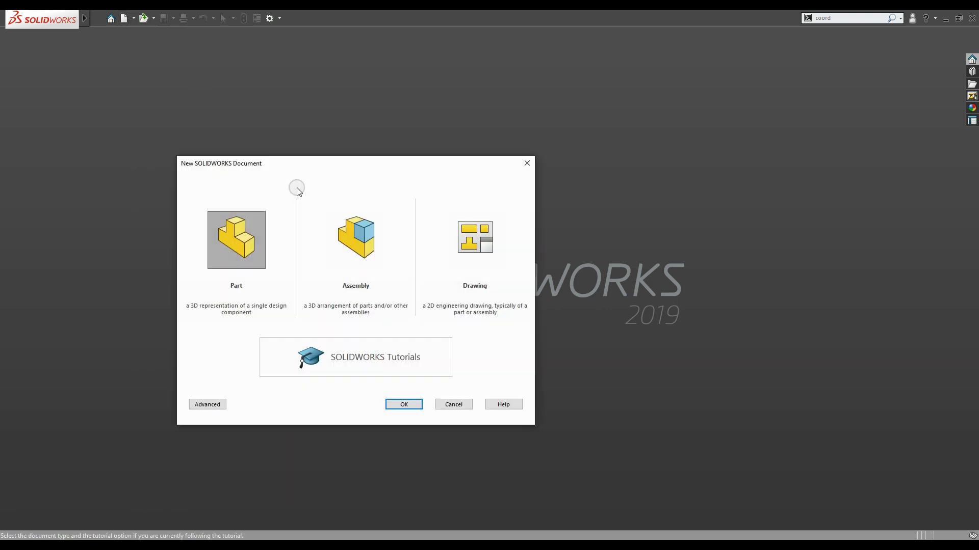
click(404, 404)
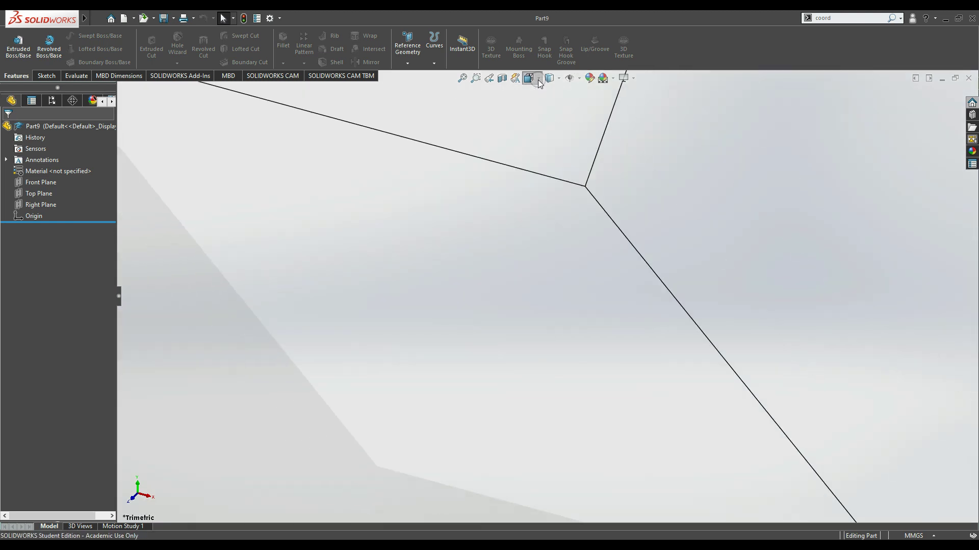
- Set the Part9 view orientation to Bottom
click(538, 81)
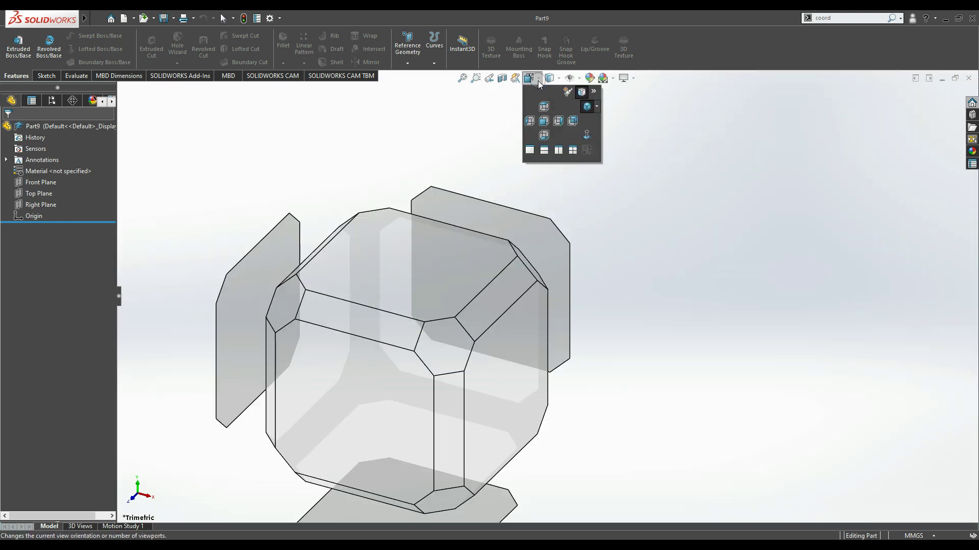
click(544, 135)
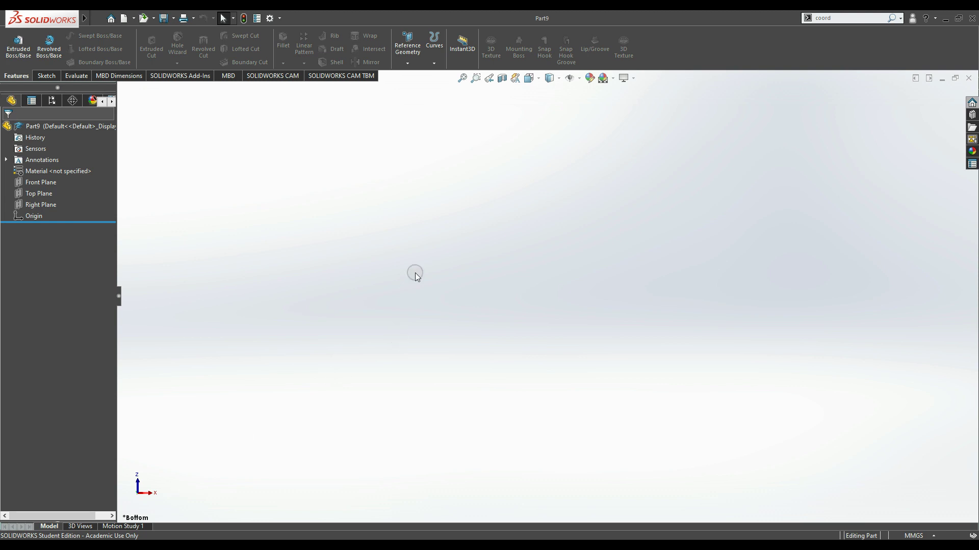
- Update the Front standard view to the current bottom orientation, confirming the change
key(space)
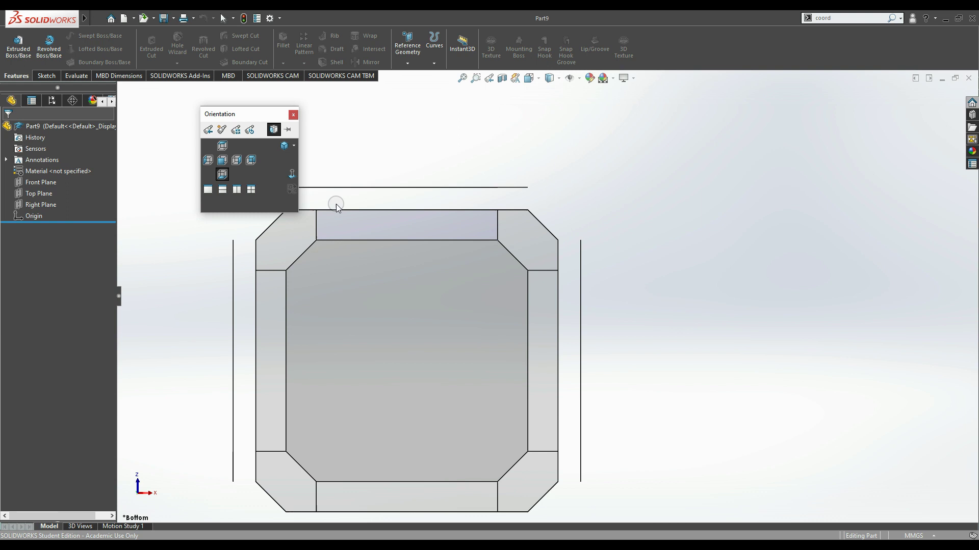
click(235, 134)
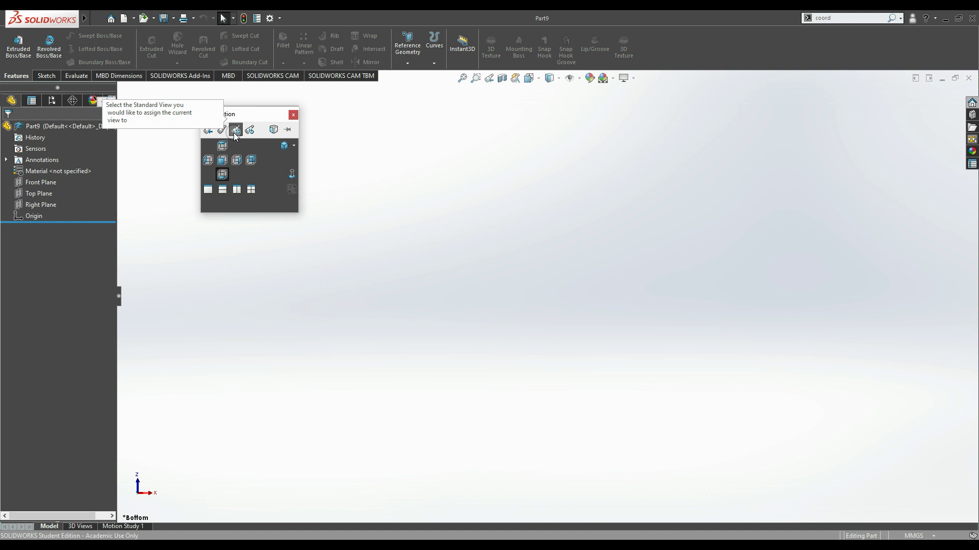
click(222, 161)
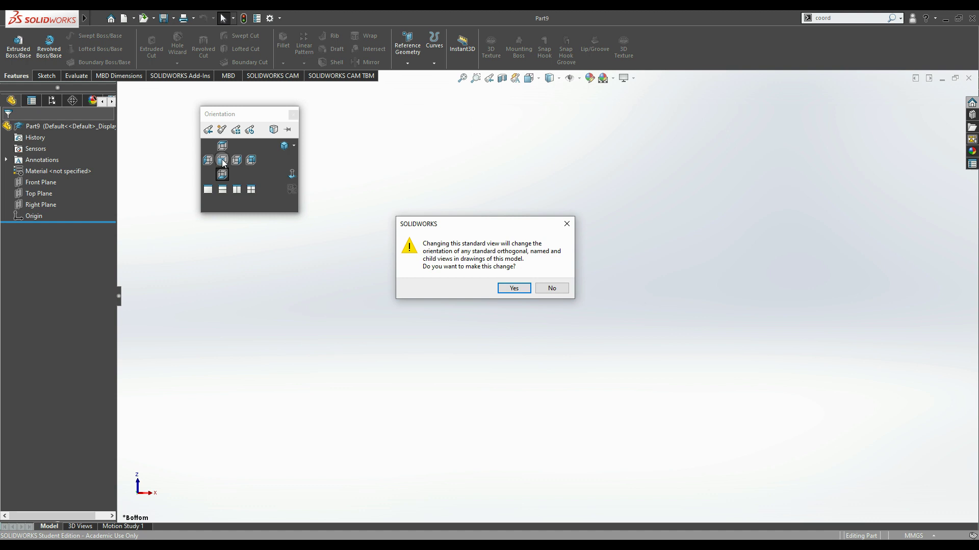
click(505, 289)
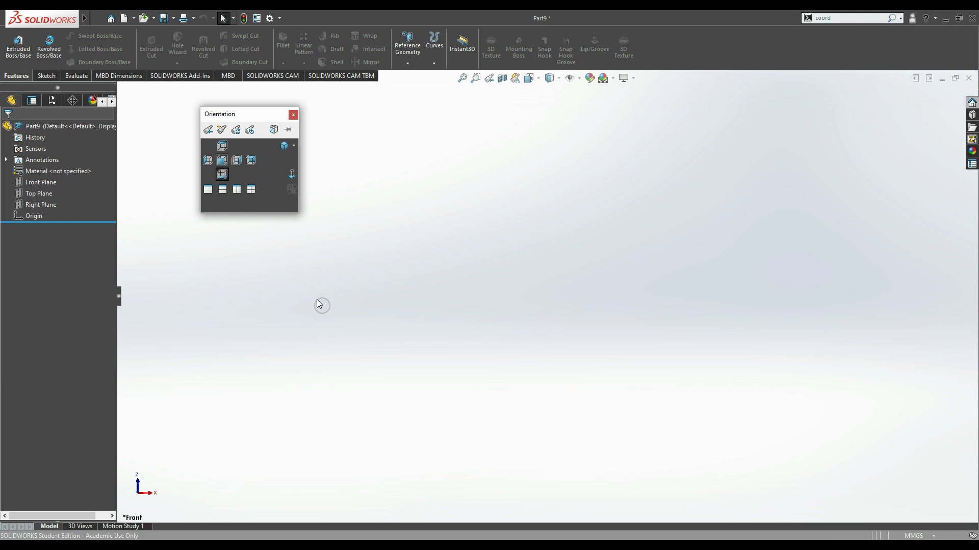
click(222, 159)
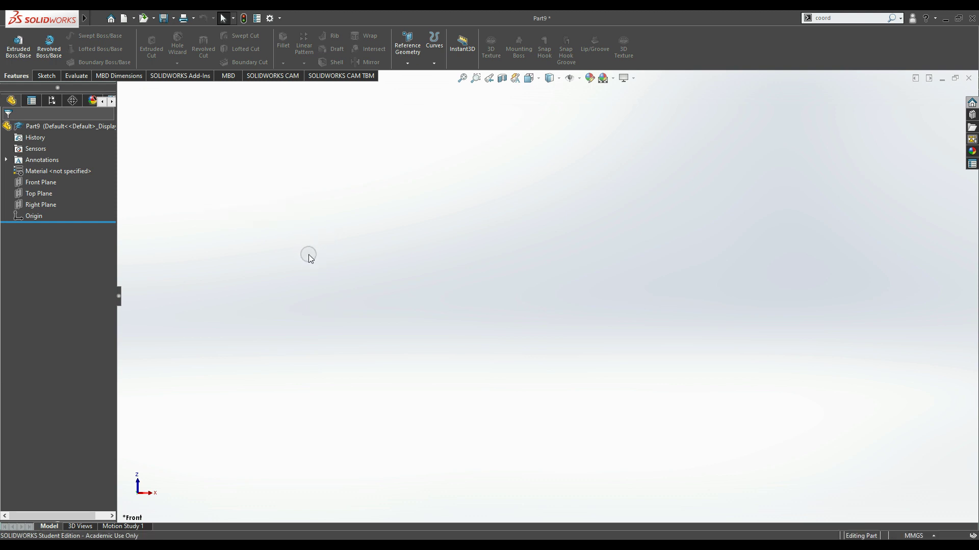
- Select Front Plane and Top Plane in the tree to compare their orientations
right_click(311, 259)
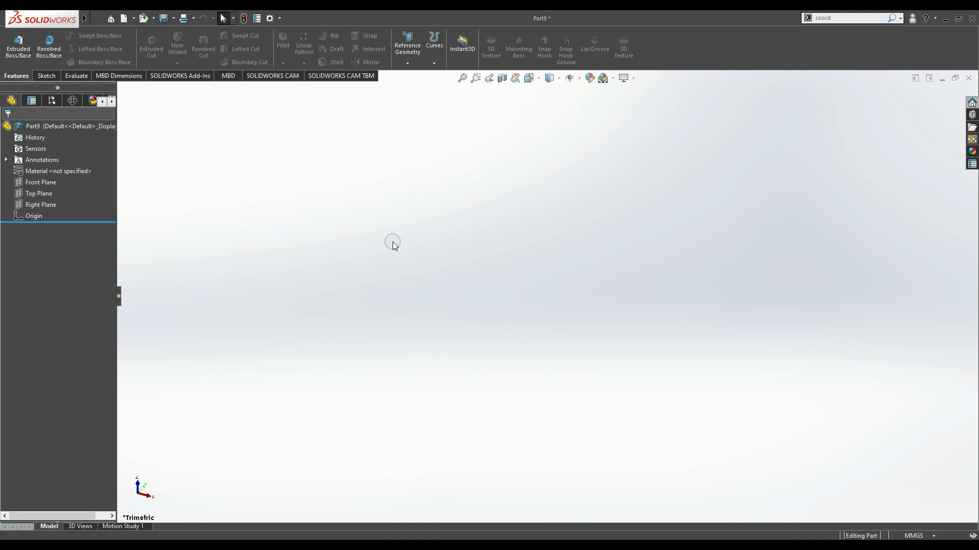
click(35, 184)
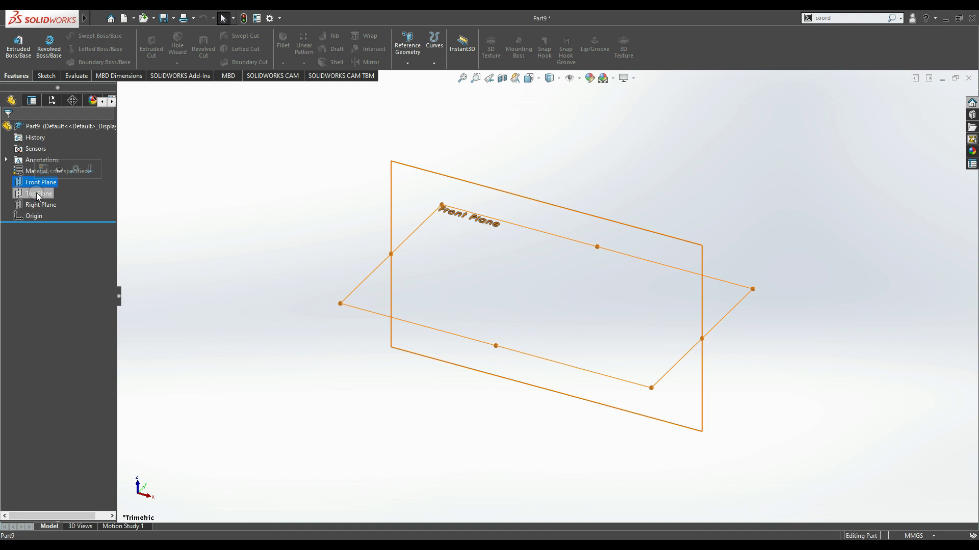
click(38, 195)
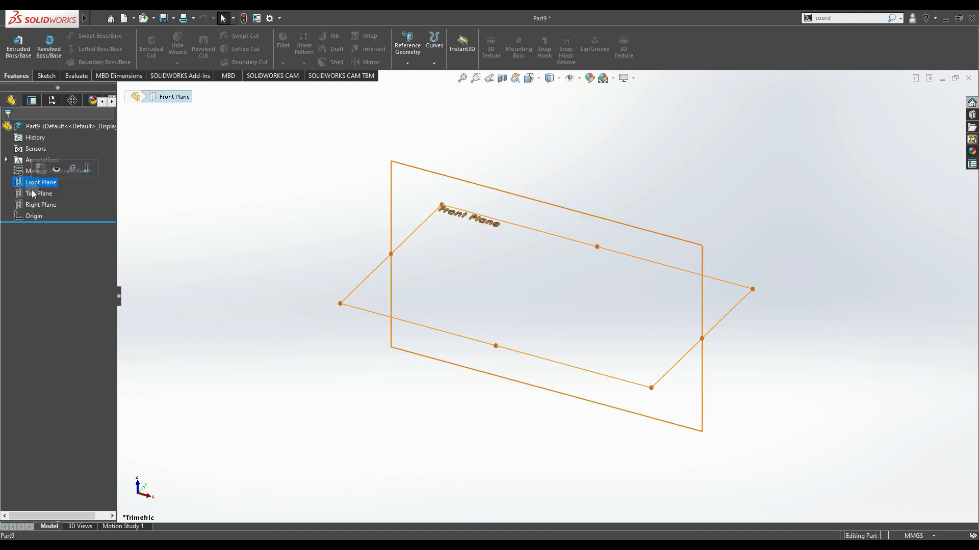
click(32, 183)
click(33, 194)
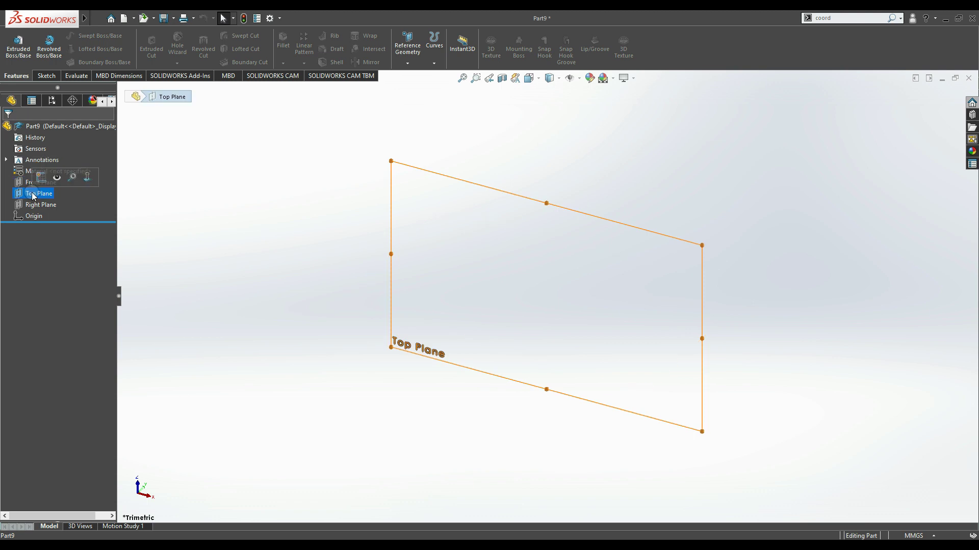
- Rename Top Plane to 'Front'
right_click(33, 196)
click(33, 195)
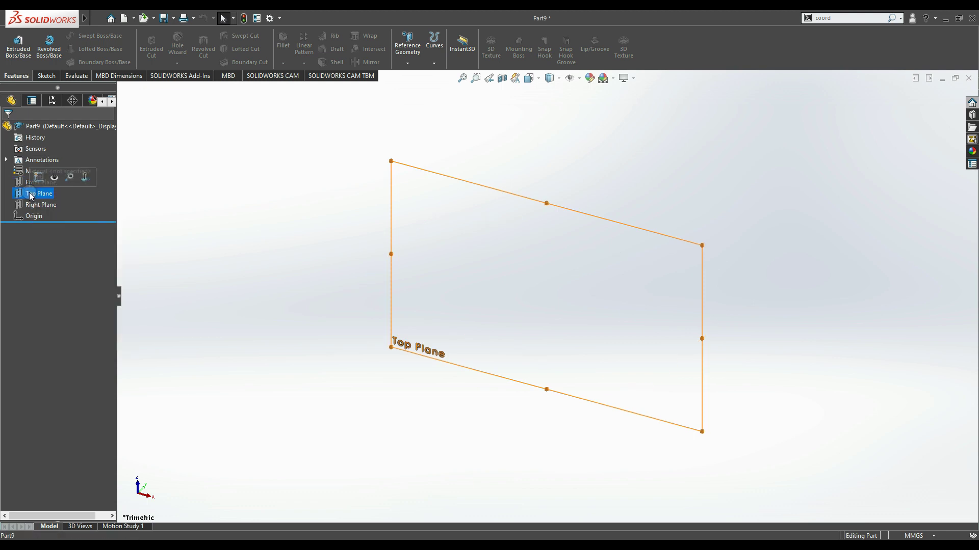
right_click(34, 196)
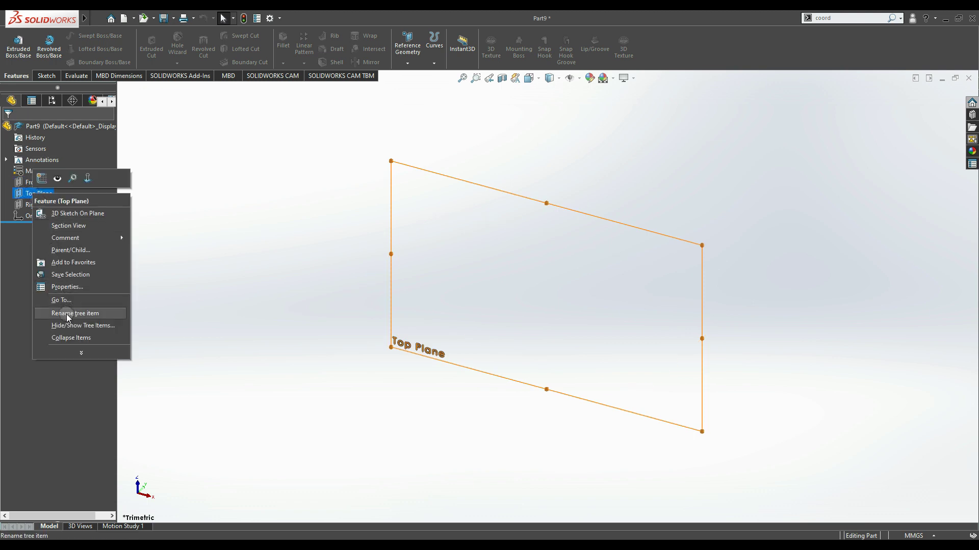
click(66, 313)
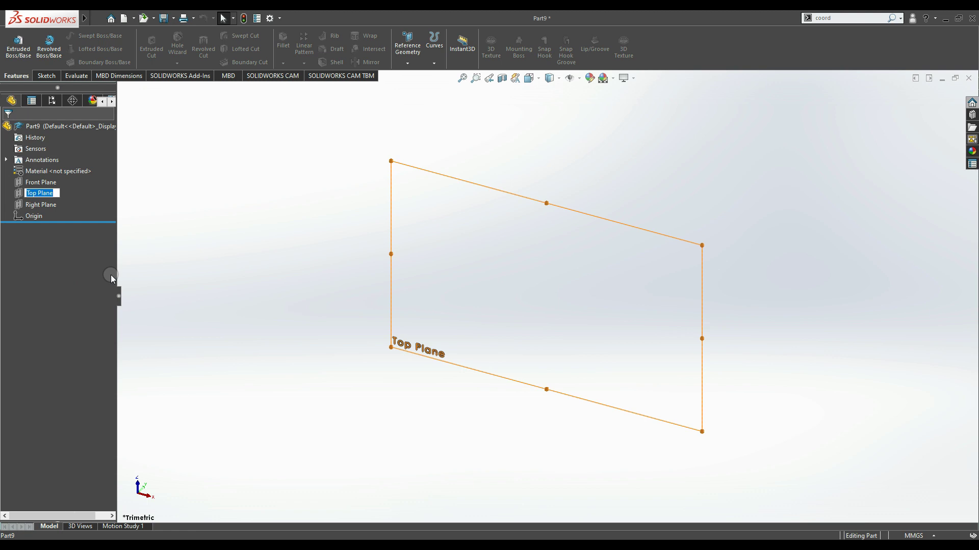
text(Front)
click(39, 182)
- Rename the original Front Plane to 'Top Plane'
right_click(40, 183)
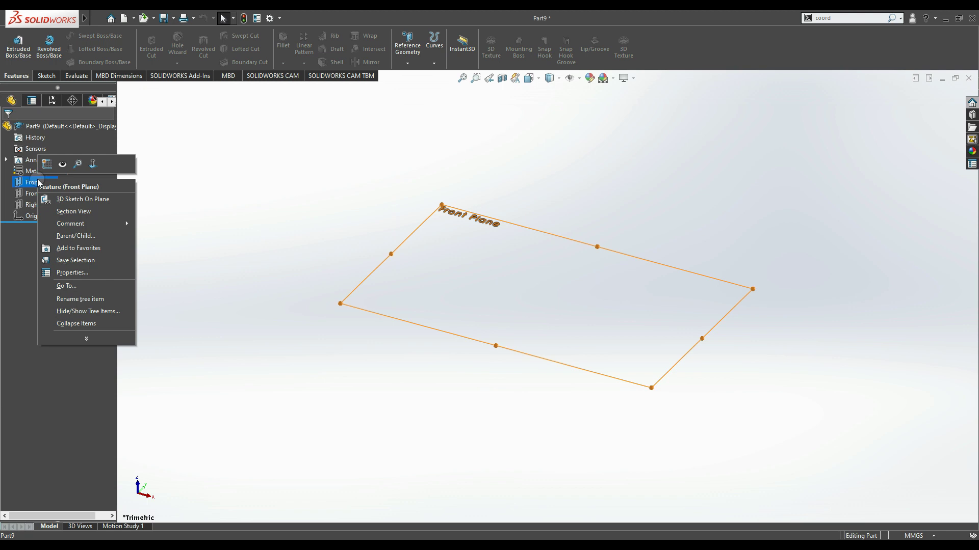
click(75, 299)
text(Top)
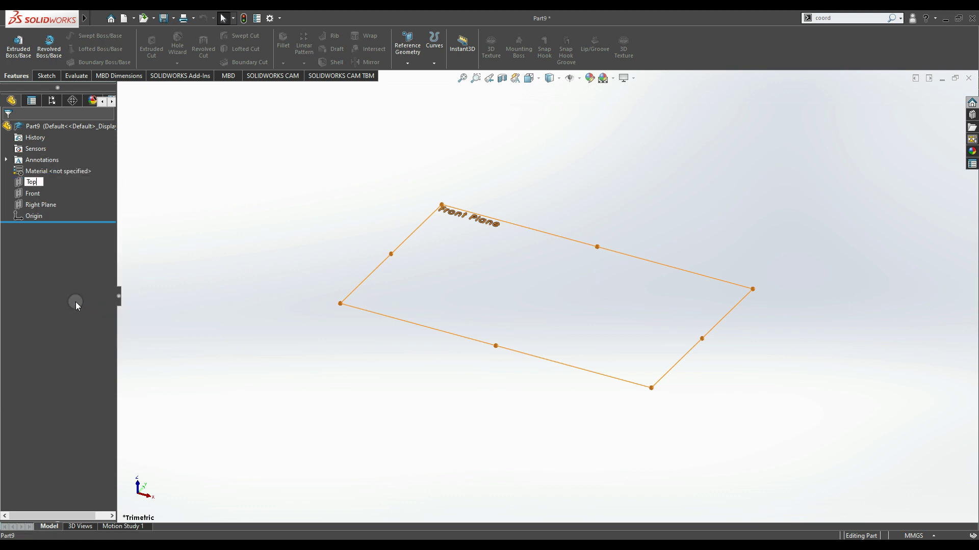
text( Plane)
click(38, 193)
- Rename the 'Front' plane to 'Front Plane' and clear the selection
right_click(39, 195)
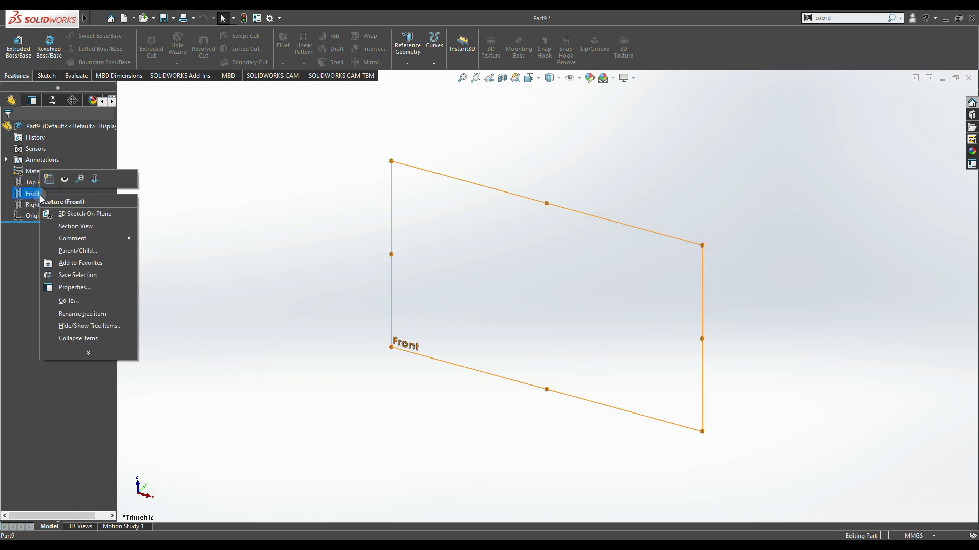
click(75, 315)
text(Front)
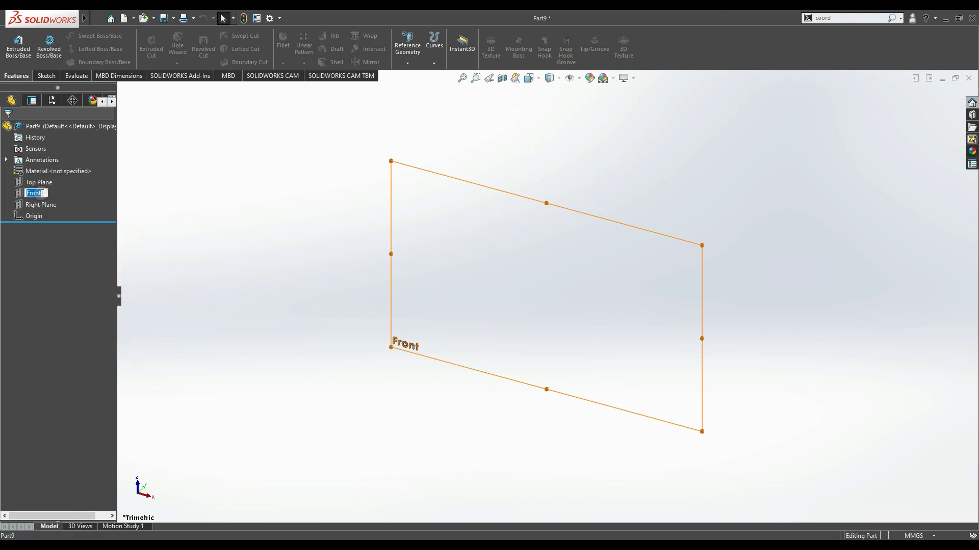
text( Plane)
key(Return)
click(209, 239)
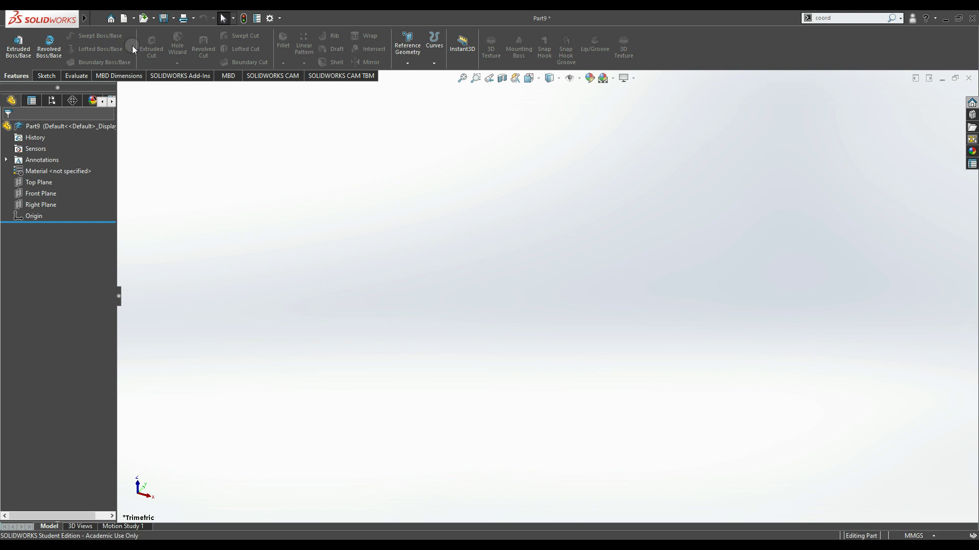
- Save As type Part Templates (*.prtdot), changing the file name from Part9 to PartNew
click(97, 19)
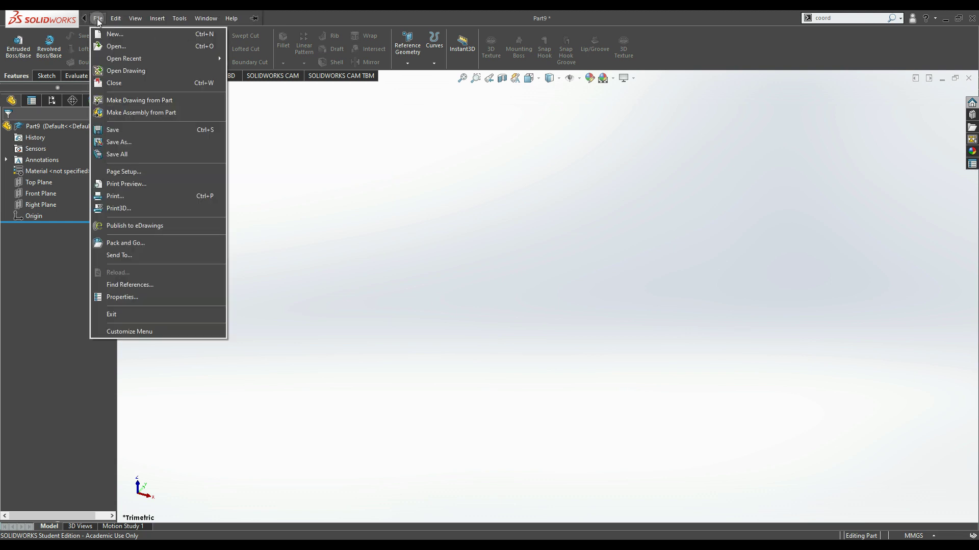
click(118, 144)
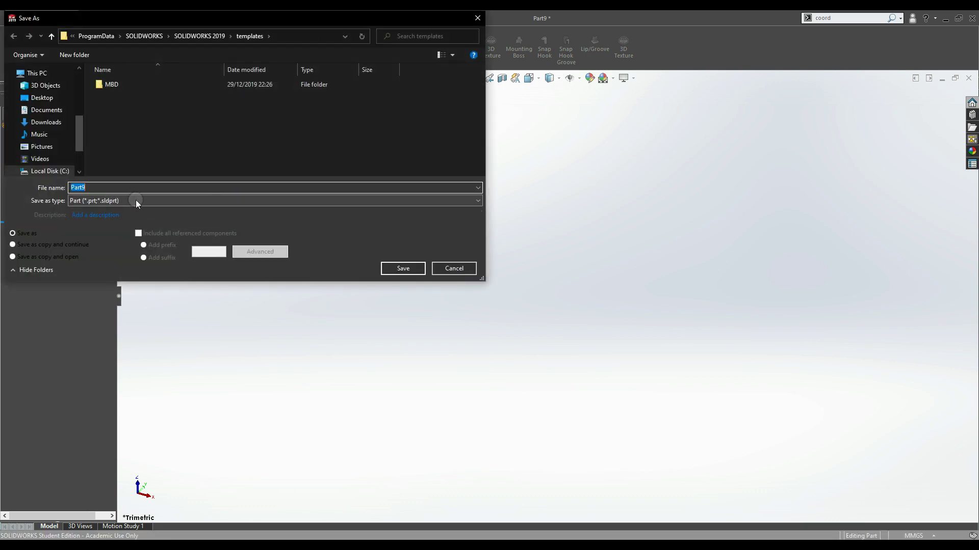
click(136, 201)
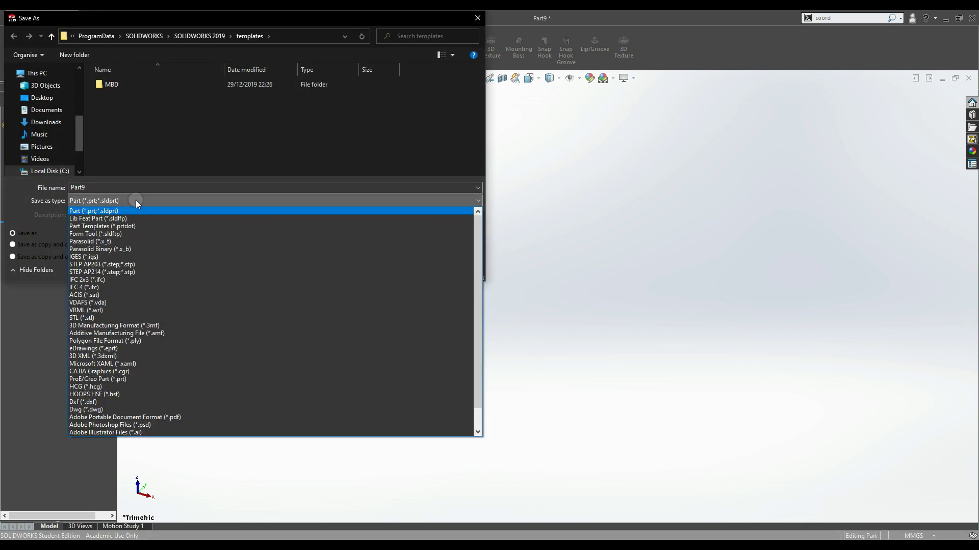
click(126, 226)
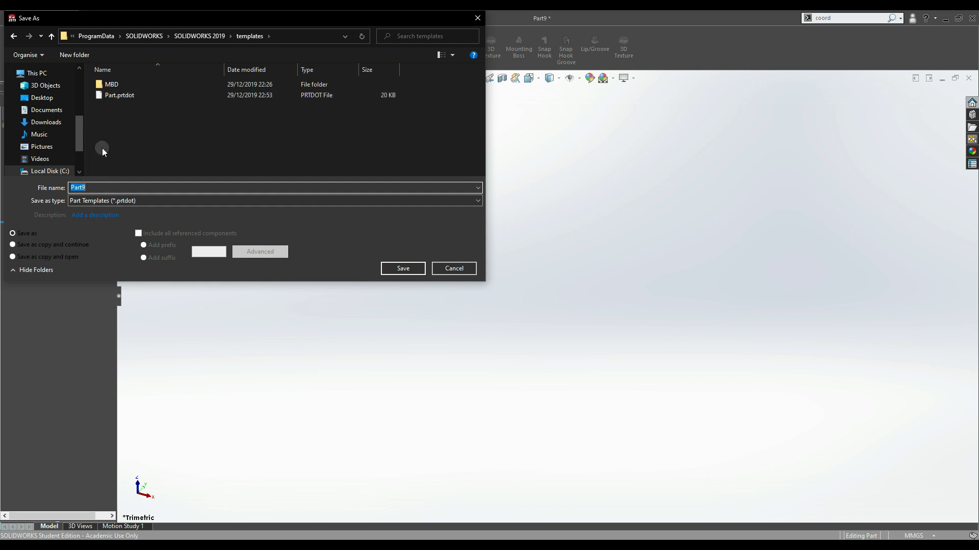
click(91, 189)
key(BackSpace)
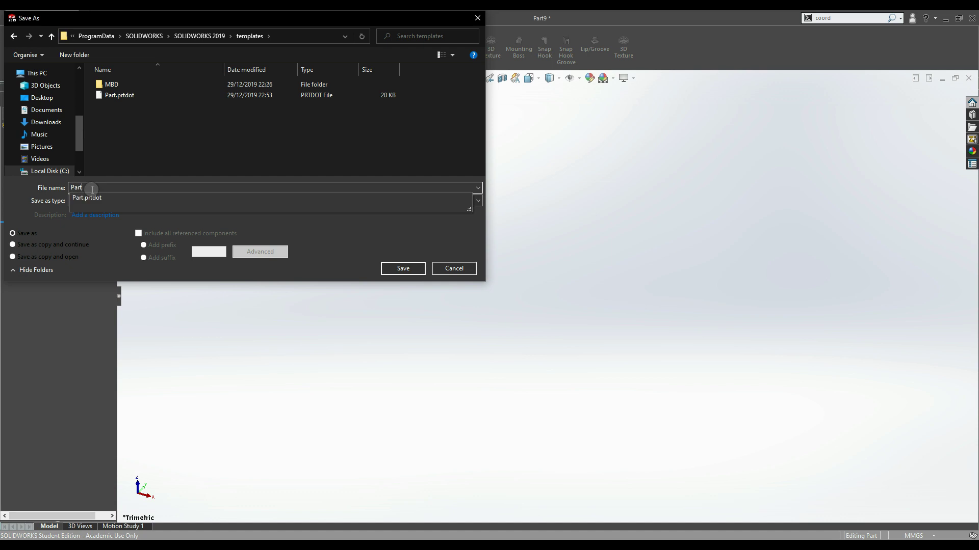
text(New)
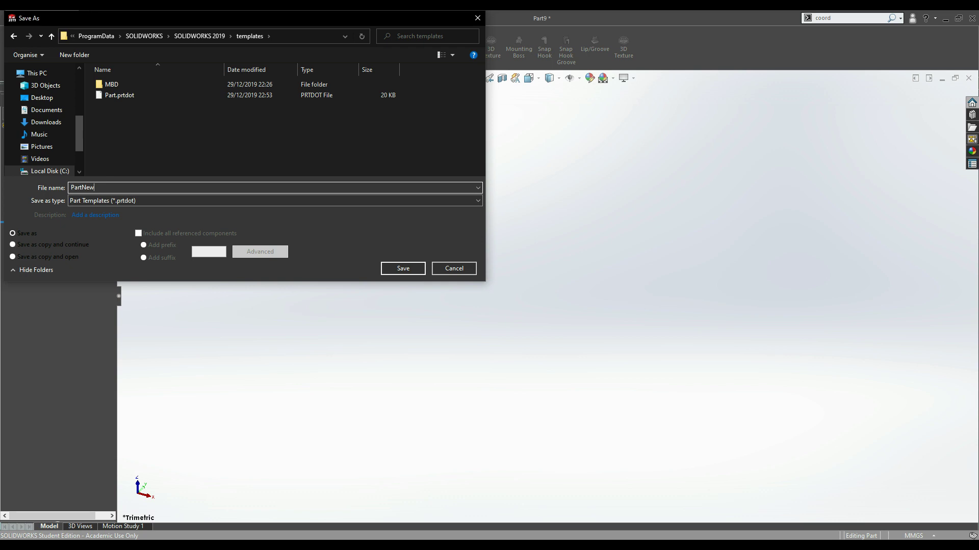
click(397, 269)
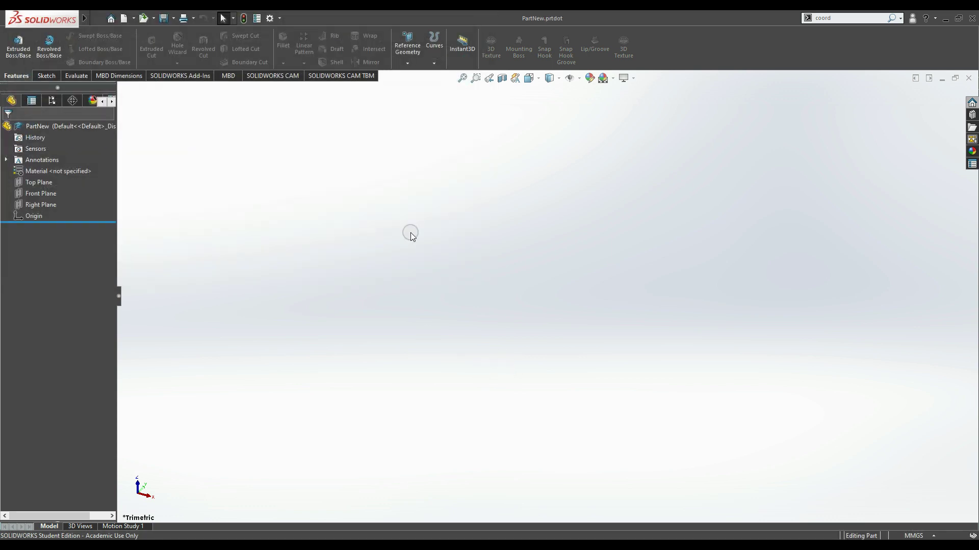
- In System Options > Default Templates, set the Parts template to PartNew and confirm
click(281, 18)
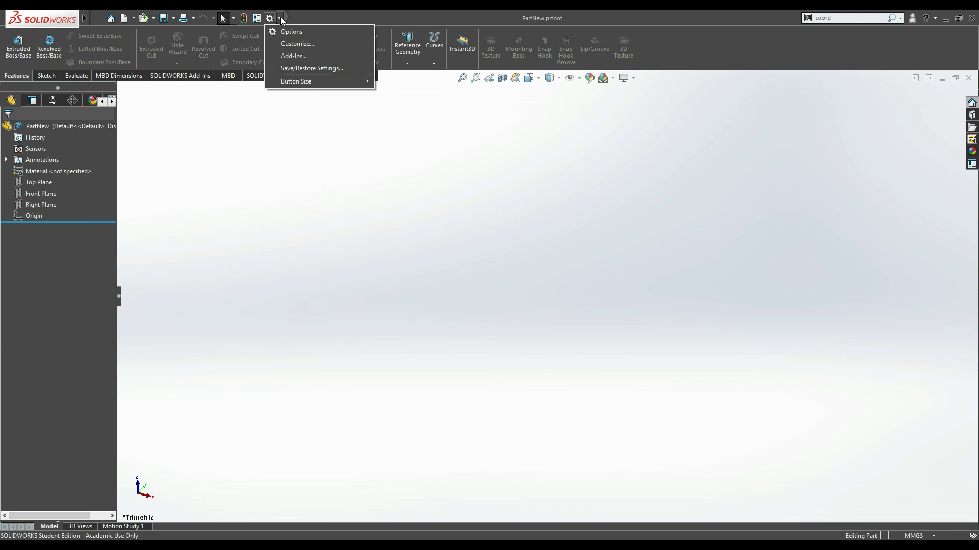
click(284, 31)
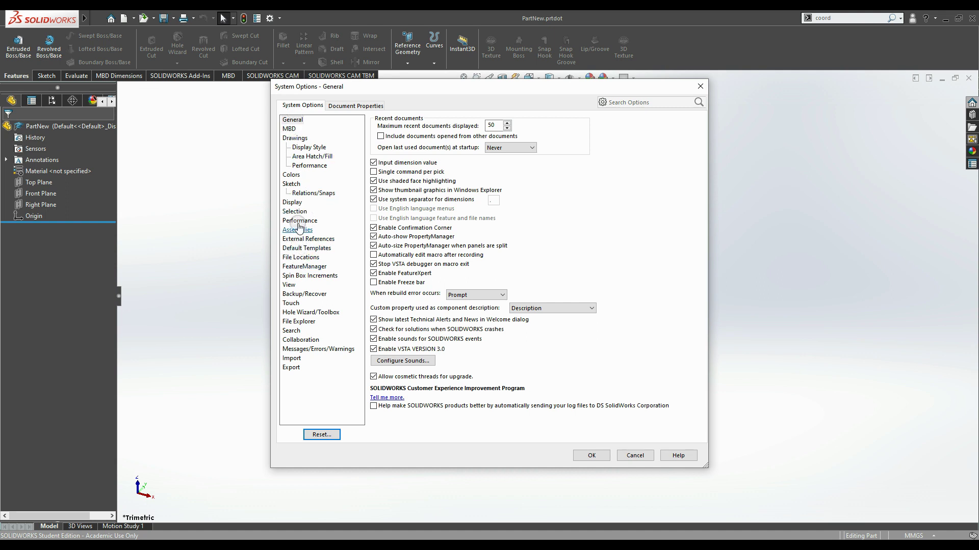
click(317, 249)
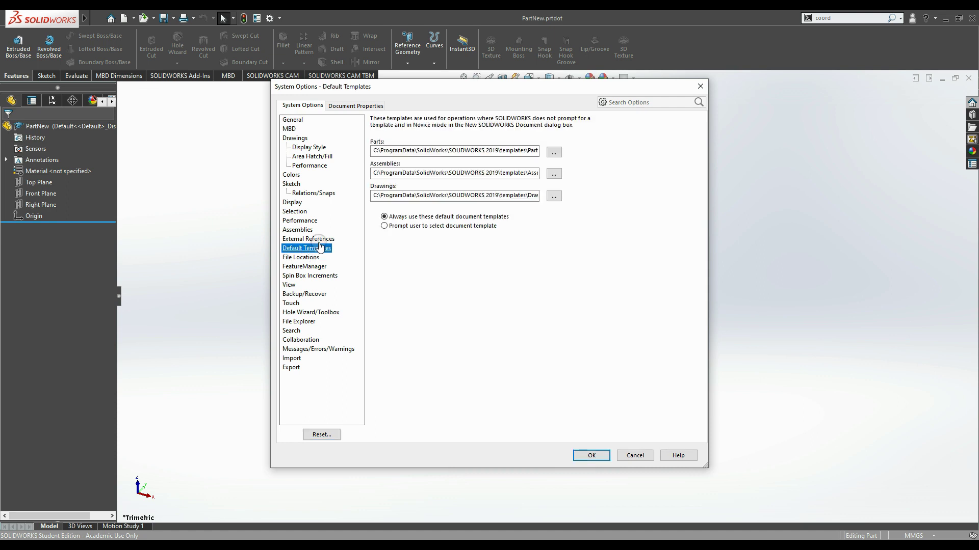
click(554, 152)
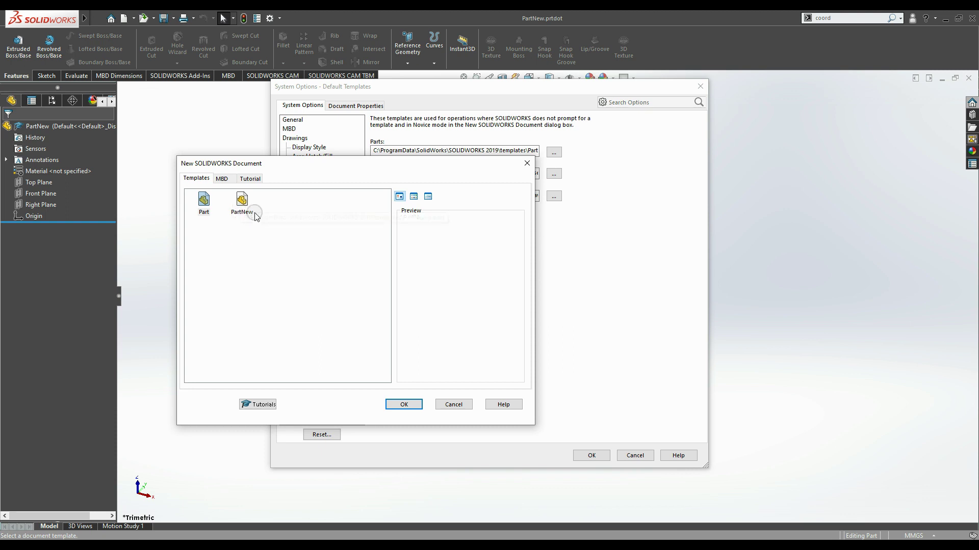
click(241, 201)
click(404, 404)
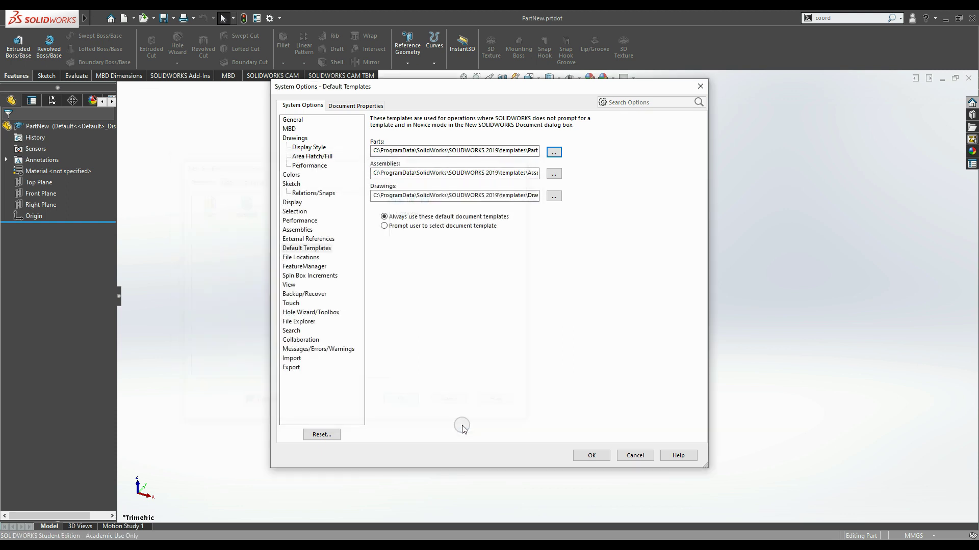
click(589, 457)
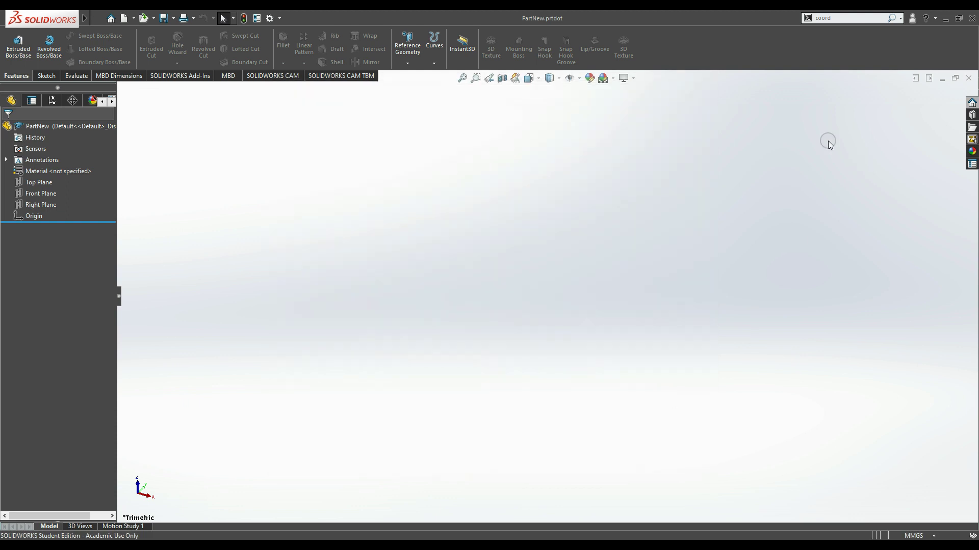
- Close the PartNew template and create a new part, Part10, from the default template
click(969, 78)
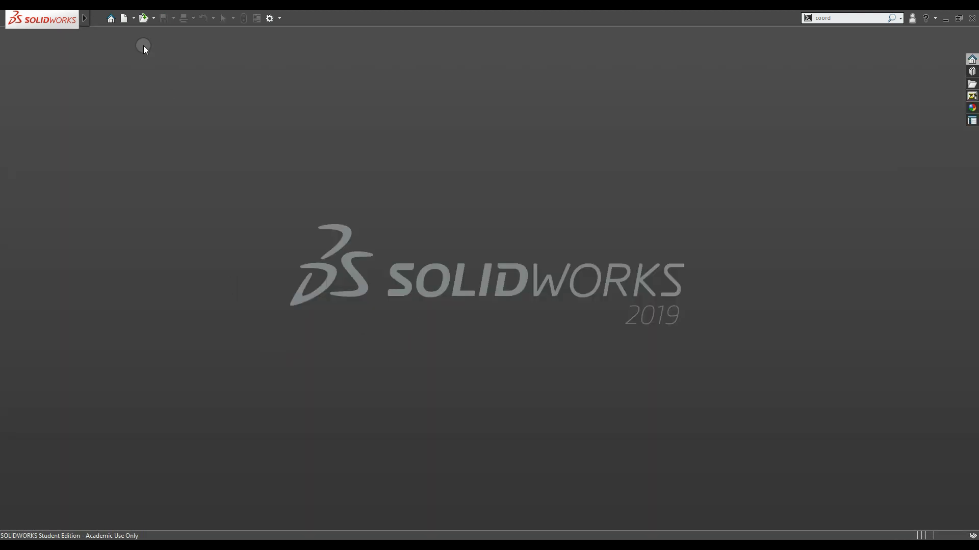
click(122, 19)
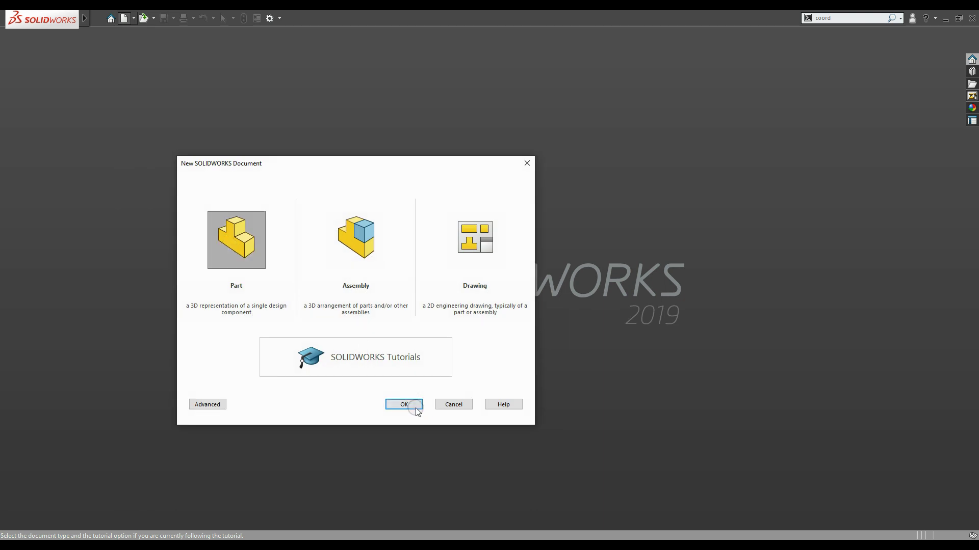
click(404, 404)
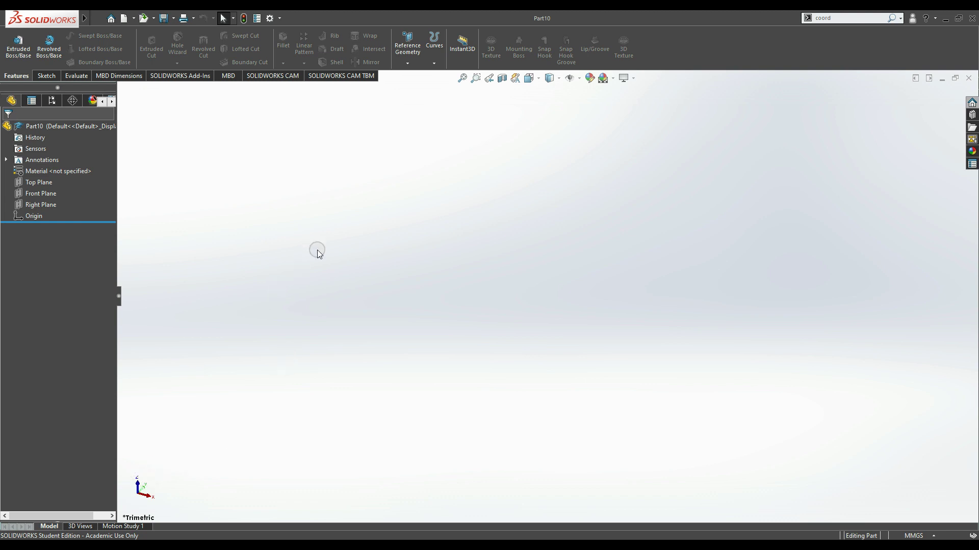
- Select Top Plane and Front Plane in Part10 to confirm the Z-up layout, then deselect
click(29, 181)
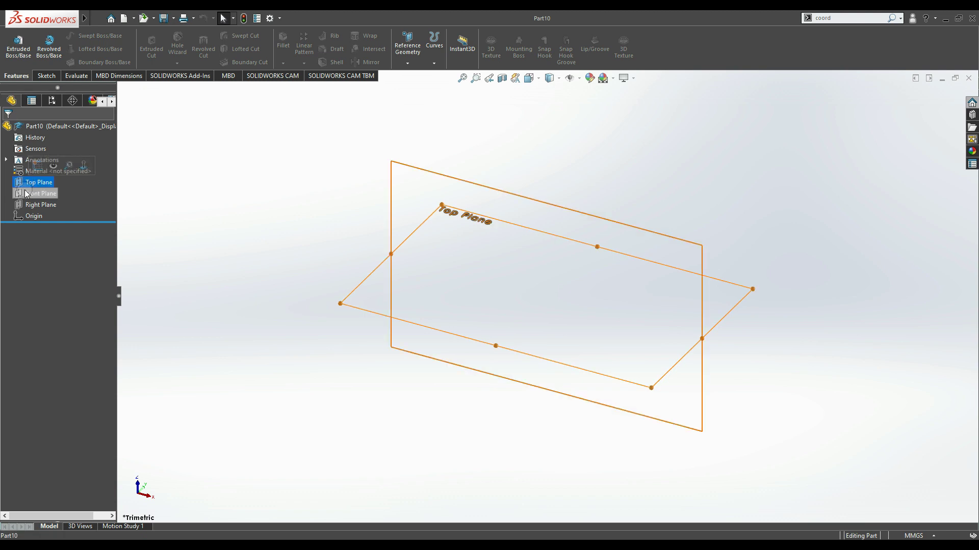
click(24, 191)
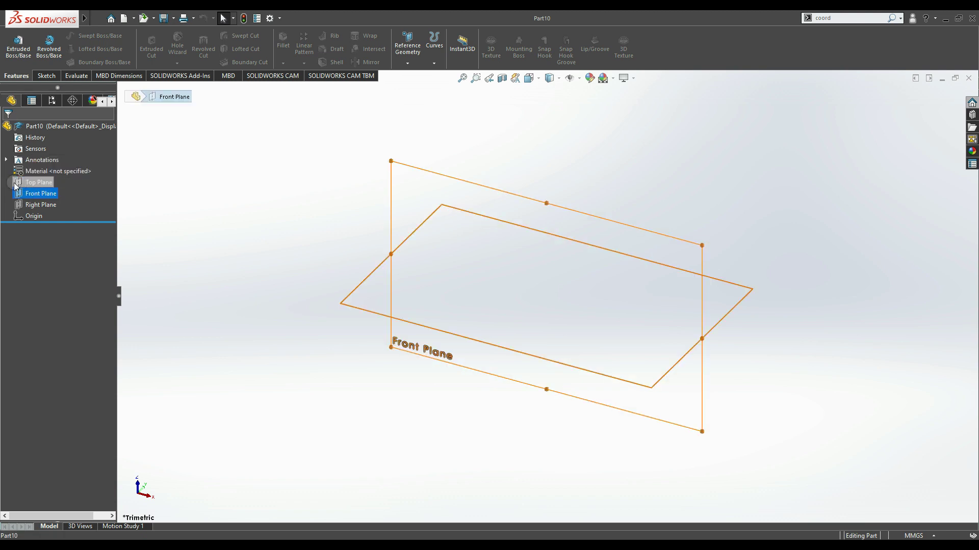
click(16, 183)
click(303, 244)
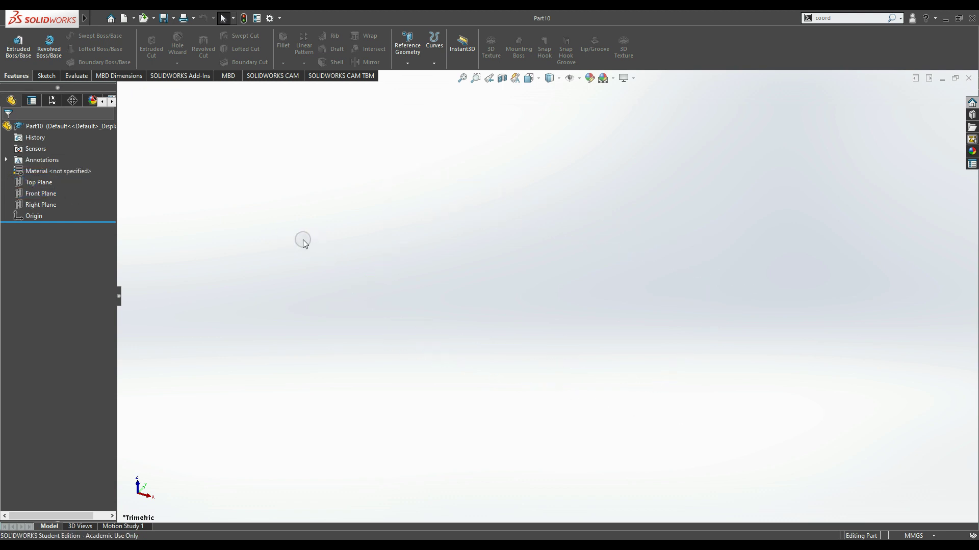